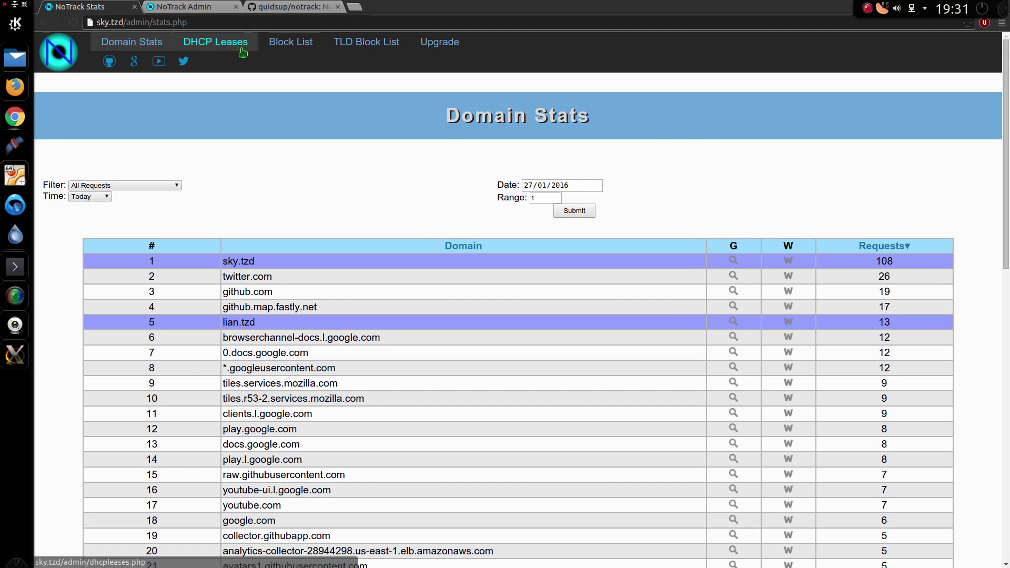
# Search the tracker blocklist for 'microsoft' and filter the results to entries starting with S
pyautogui.click(290, 44)
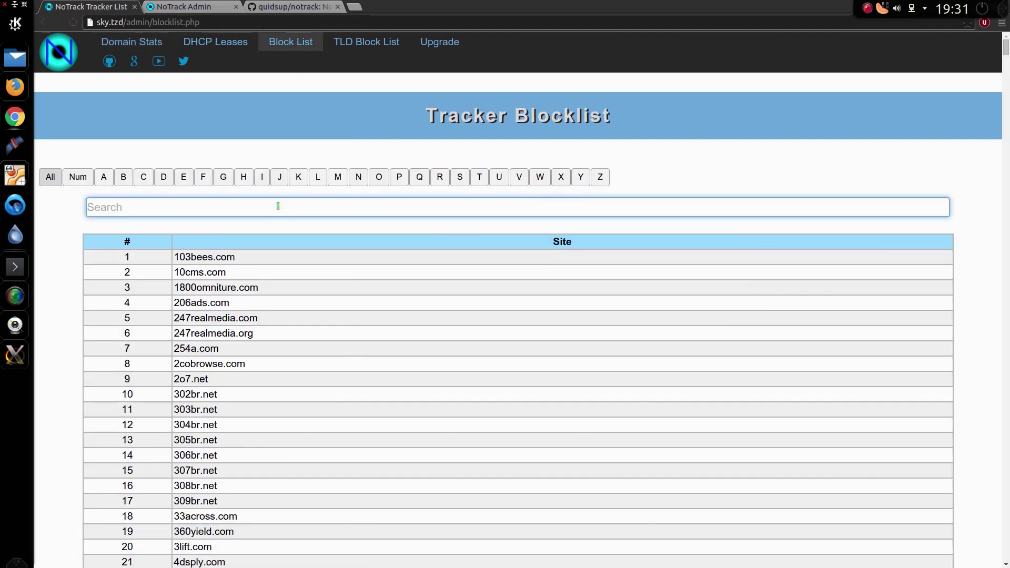
pyautogui.click(274, 203)
pyautogui.write('microsoft')
pyautogui.press('Return')
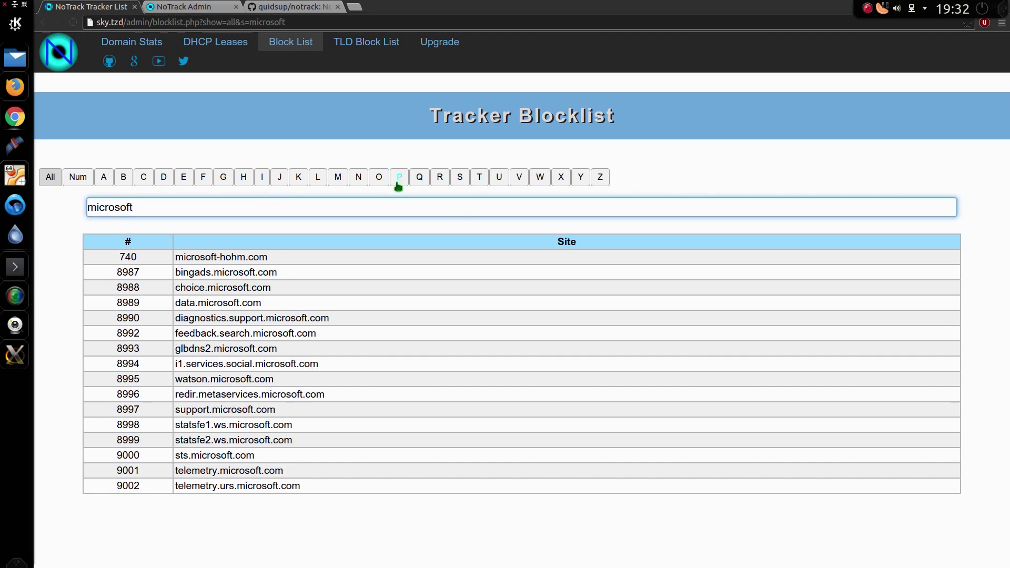
pyautogui.click(463, 182)
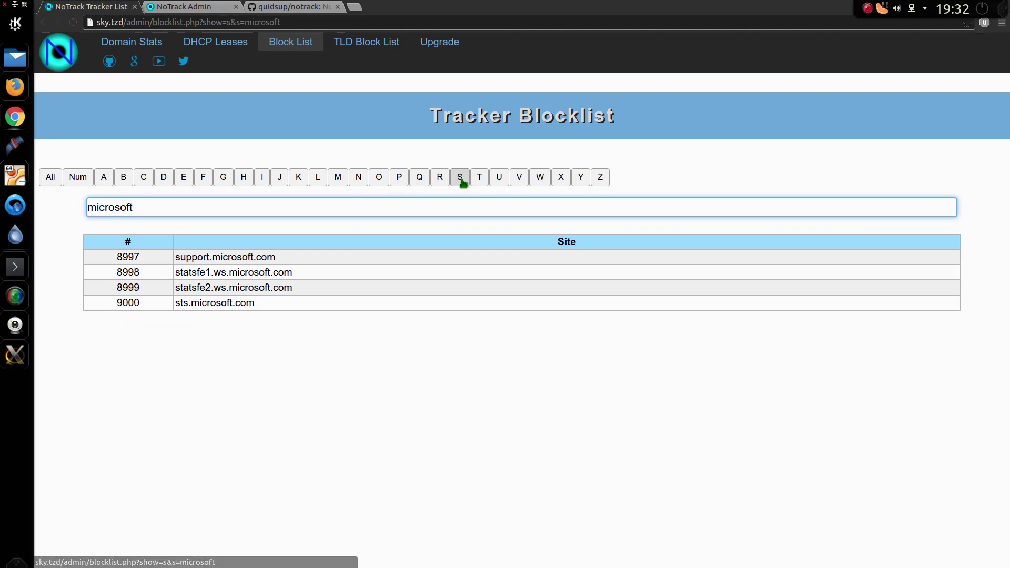
# Check the TLD blocklist, then return to the full tracker blocklist and scan it end to top
pyautogui.click(366, 42)
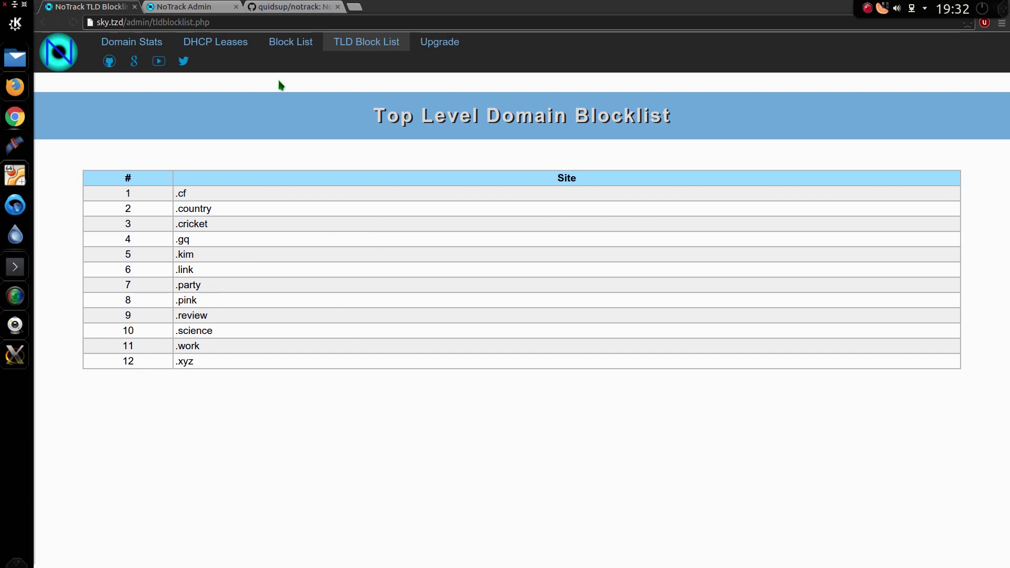
pyautogui.click(283, 47)
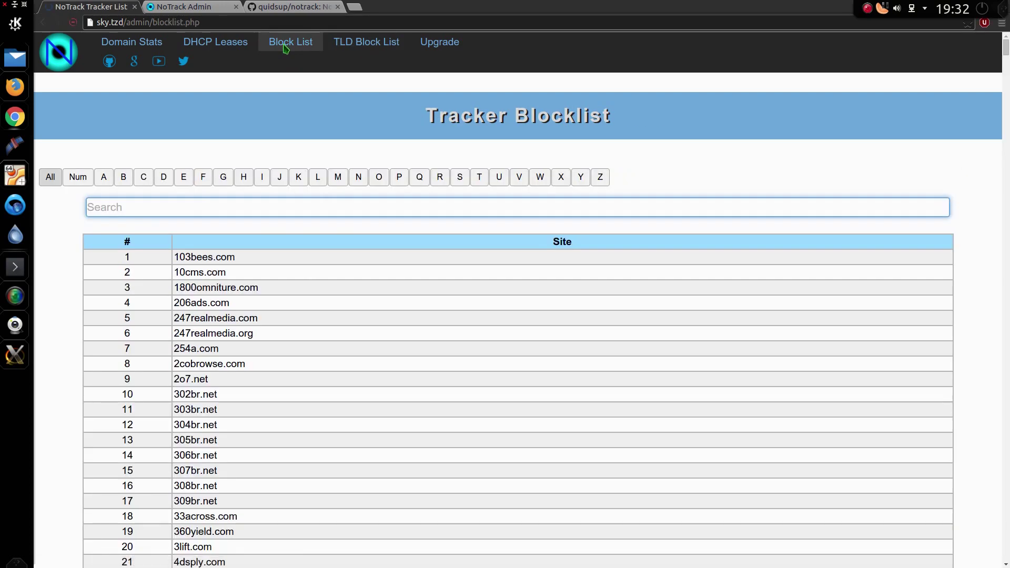
pyautogui.press('End')
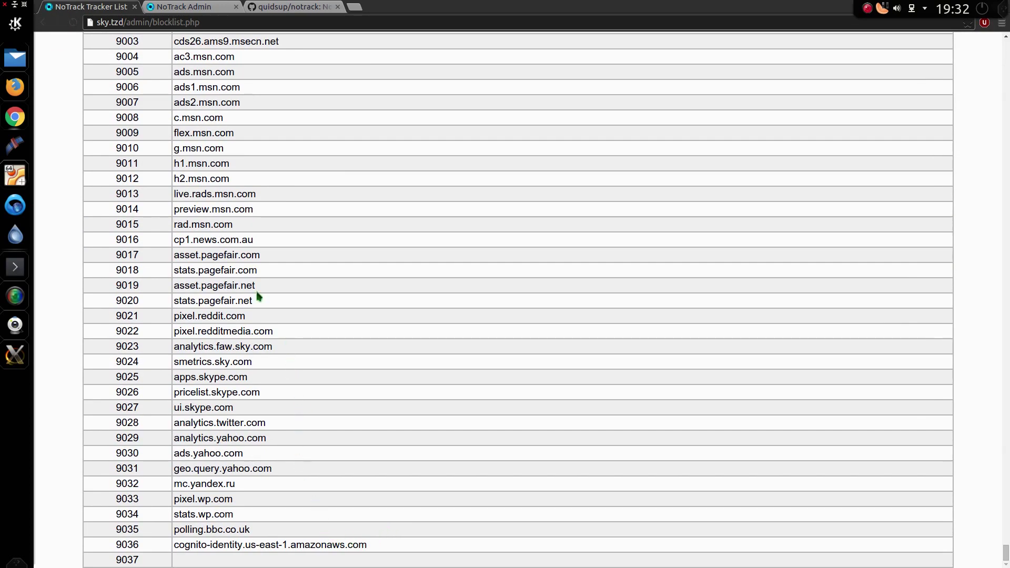
pyautogui.press('Home')
# Return to Domain Stats and inspect the long row 20 domain name by selecting its text
pyautogui.click(132, 46)
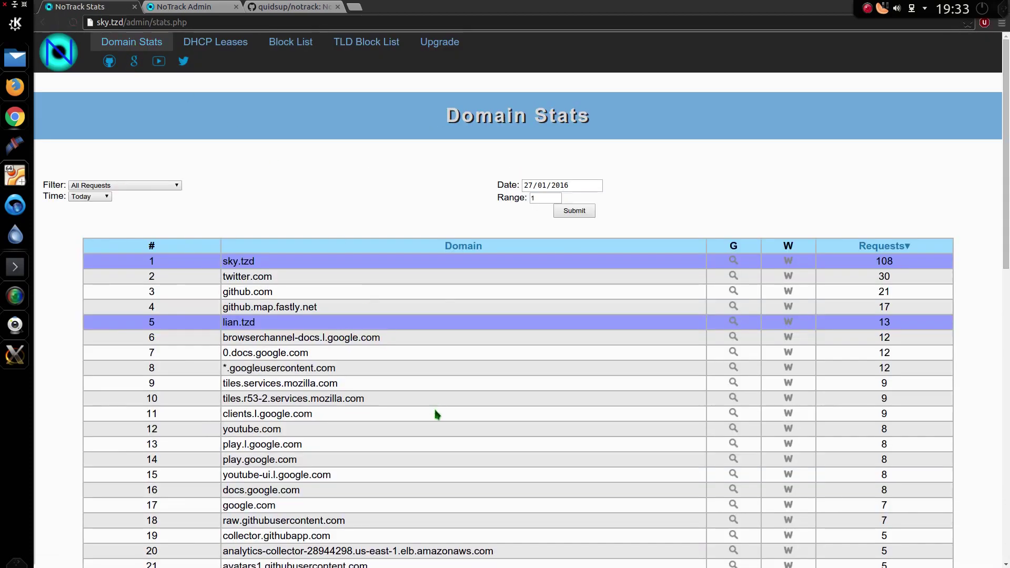
pyautogui.scroll(-3, 447, 496)
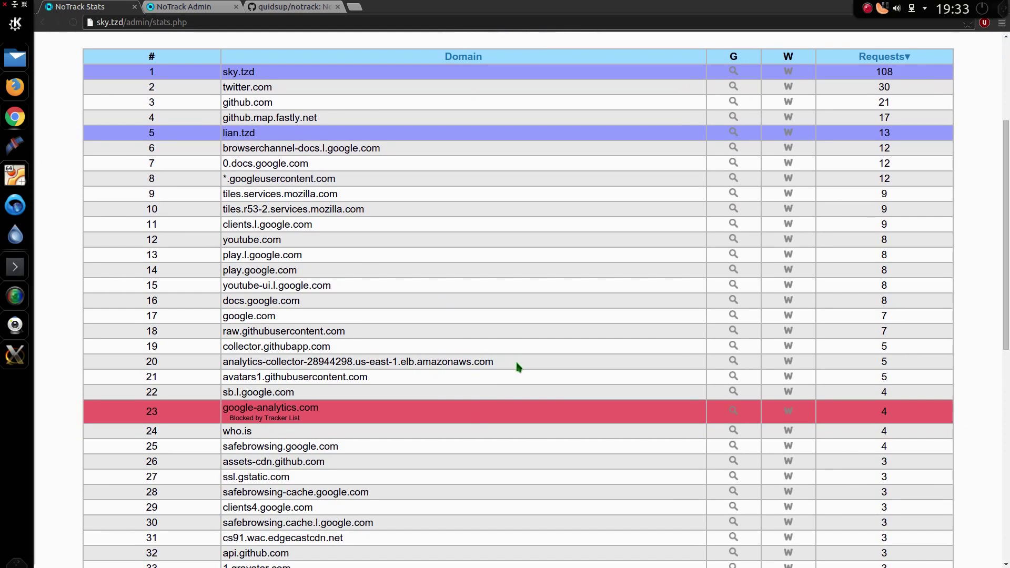
pyautogui.moveTo(499, 361); pyautogui.dragTo(223, 363)
pyautogui.click(240, 367)
pyautogui.tripleClick(223, 362)
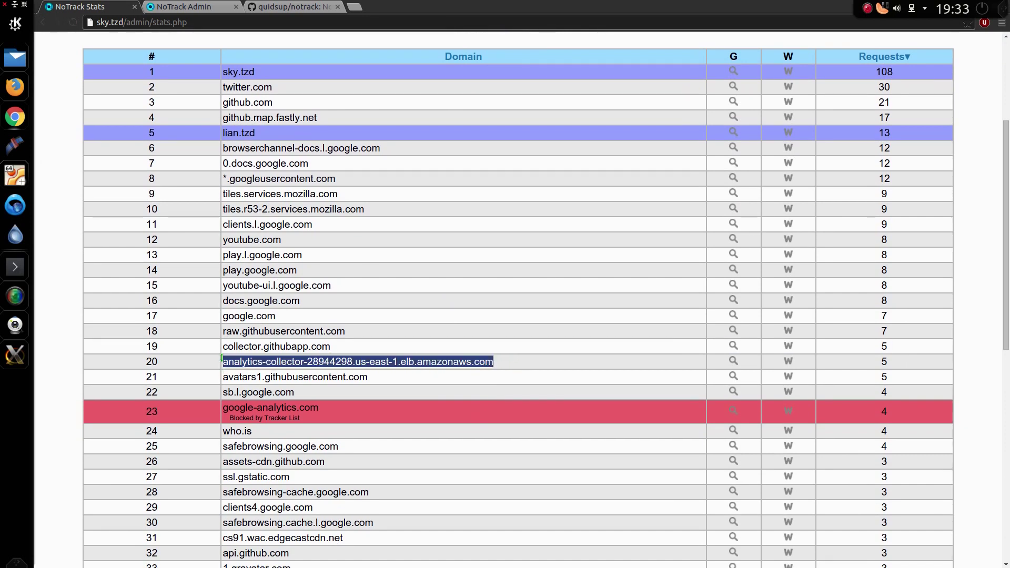
pyautogui.click(230, 362)
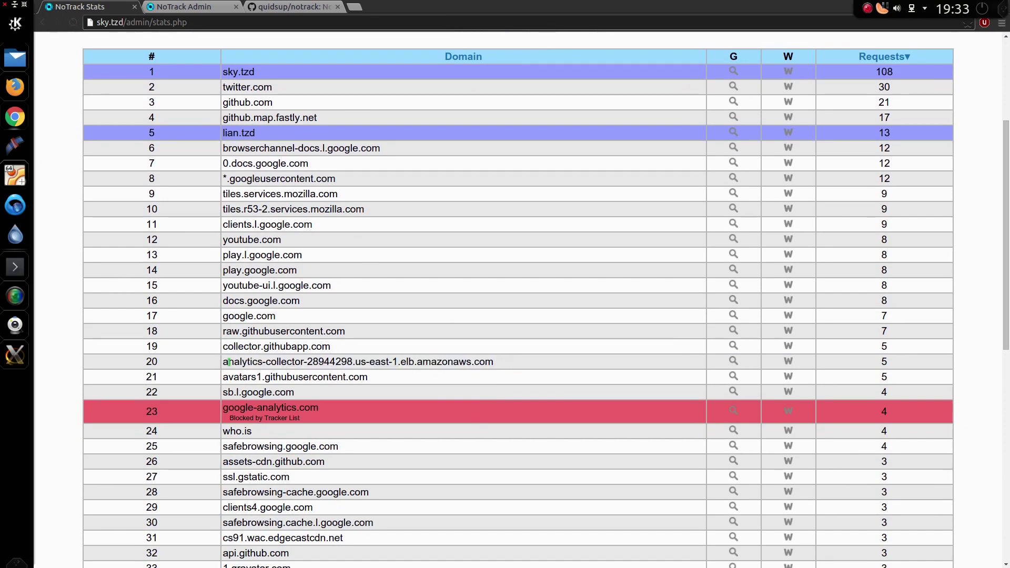
pyautogui.moveTo(225, 362); pyautogui.dragTo(314, 362)
pyautogui.click(351, 362)
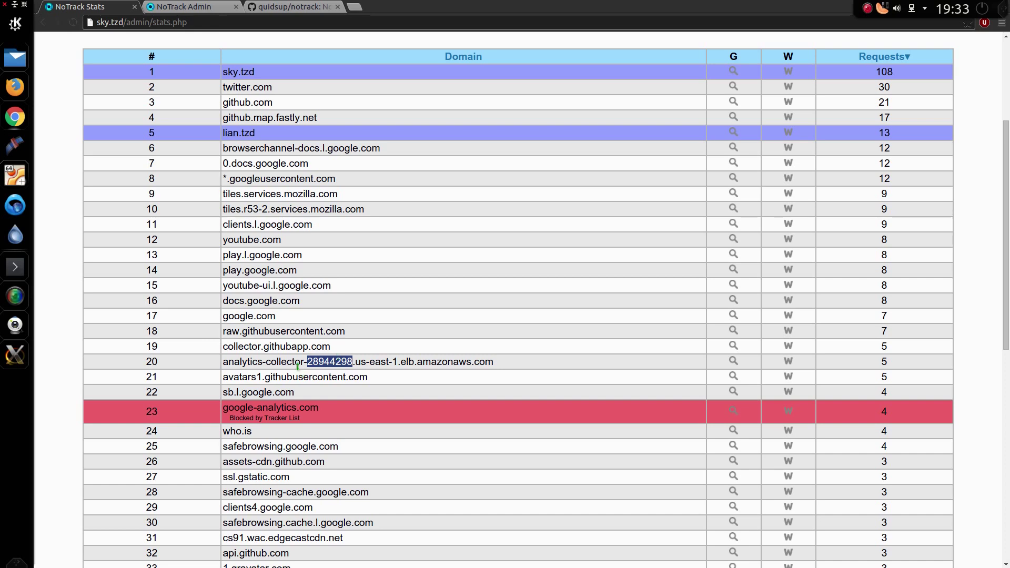
# Set the stats date to 1 January 2016 in the date picker
pyautogui.click(290, 364)
pyautogui.scroll(4, 354, 406)
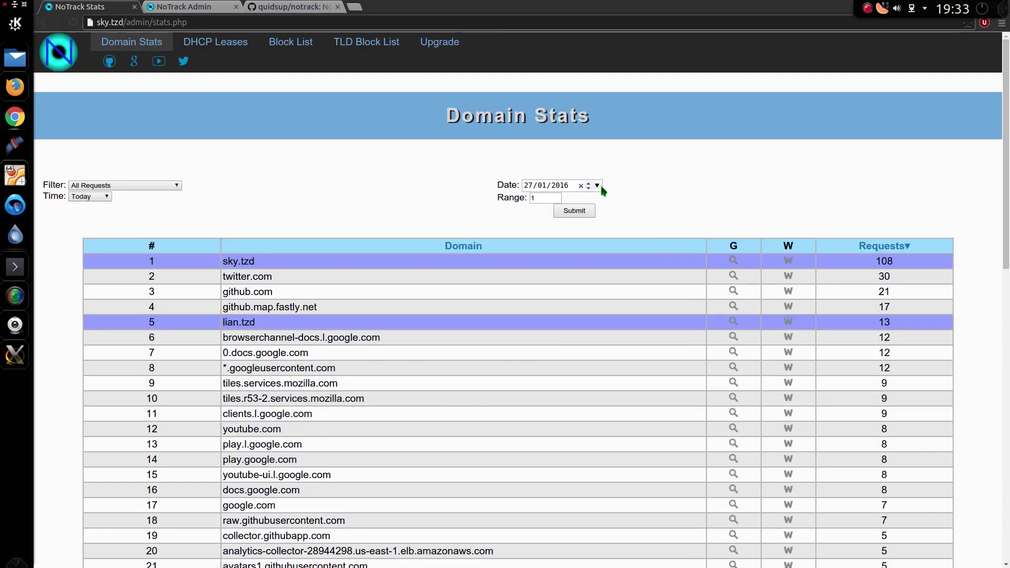
pyautogui.click(597, 186)
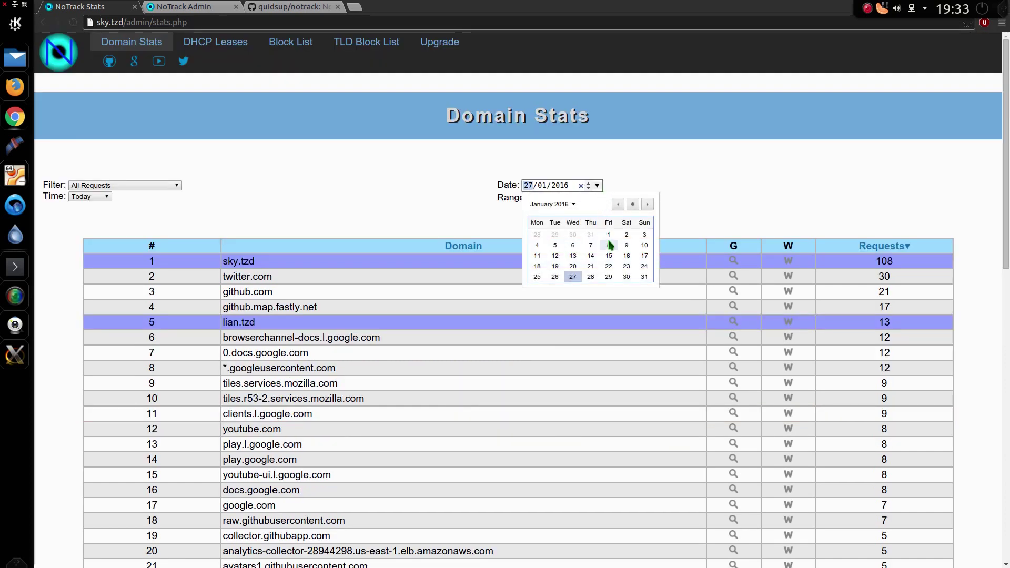
pyautogui.click(618, 204)
pyautogui.click(555, 234)
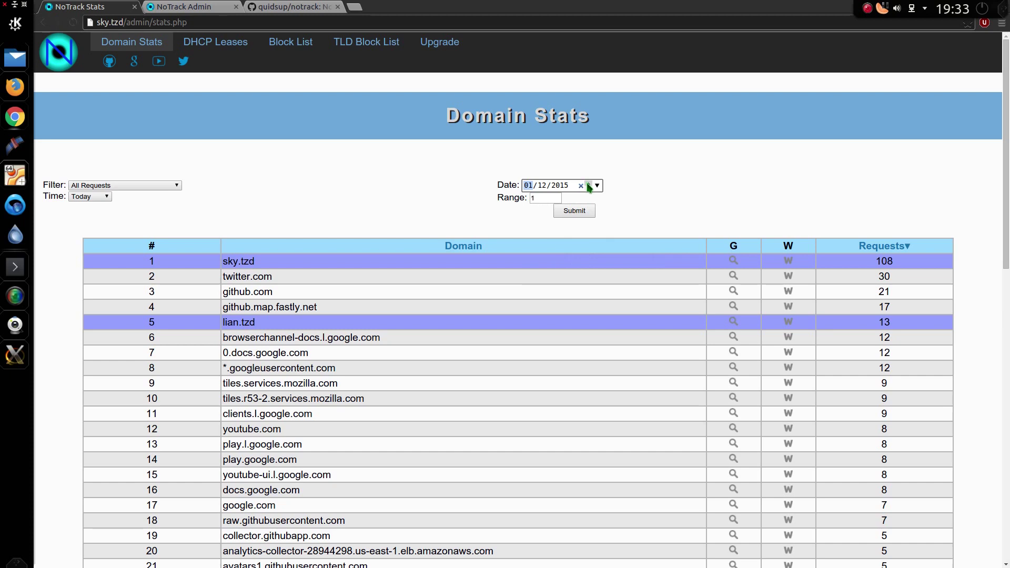
pyautogui.click(597, 186)
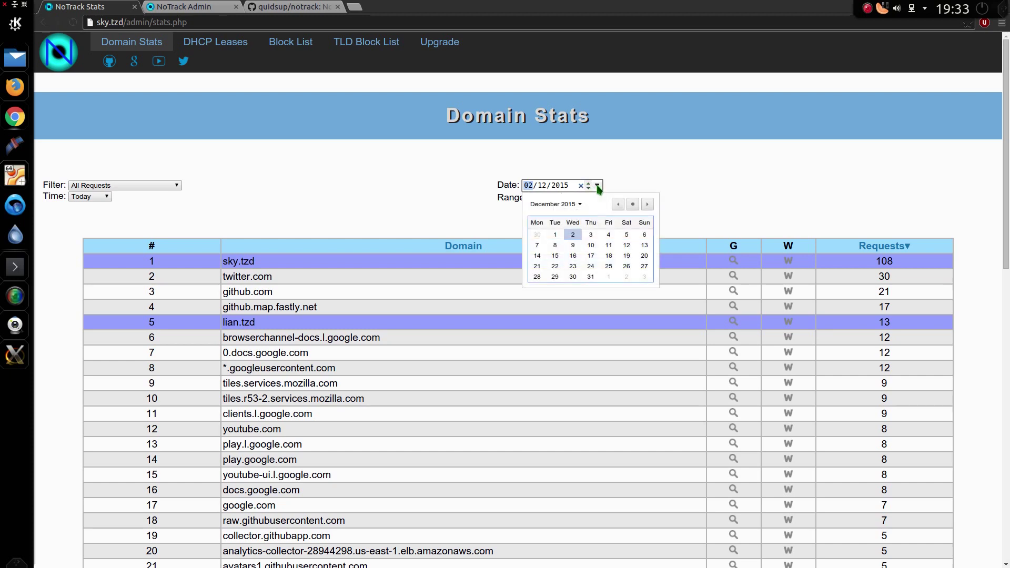
pyautogui.click(648, 207)
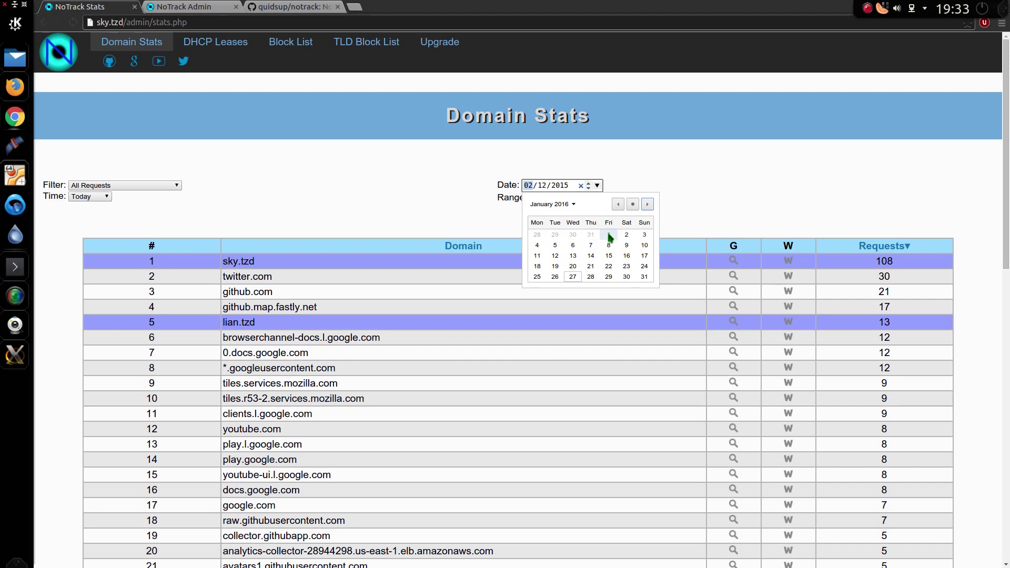
pyautogui.click(609, 235)
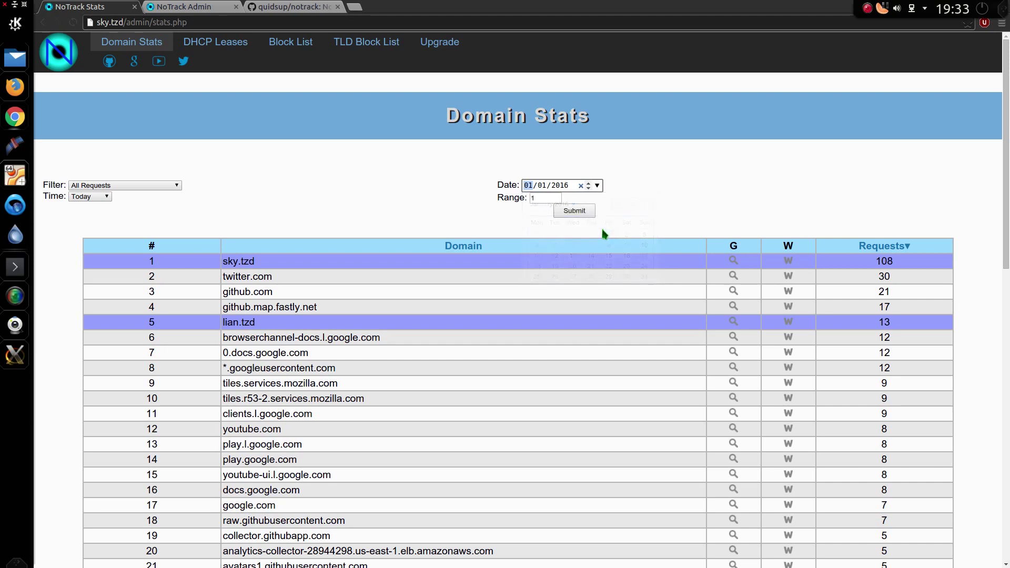
# Set the Range to 30 days and submit
pyautogui.doubleClick(542, 198)
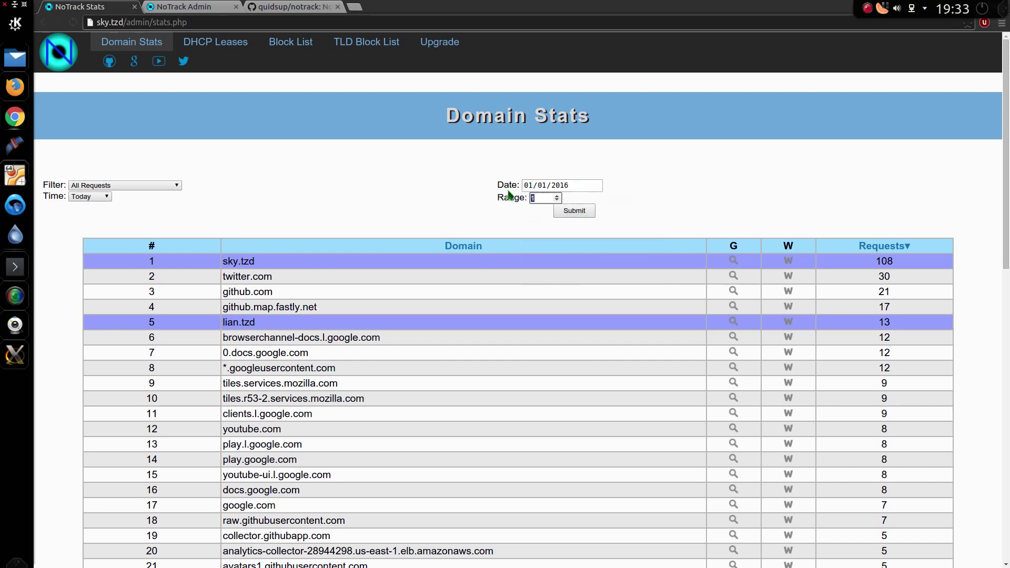
pyautogui.write('30')
pyautogui.click(576, 211)
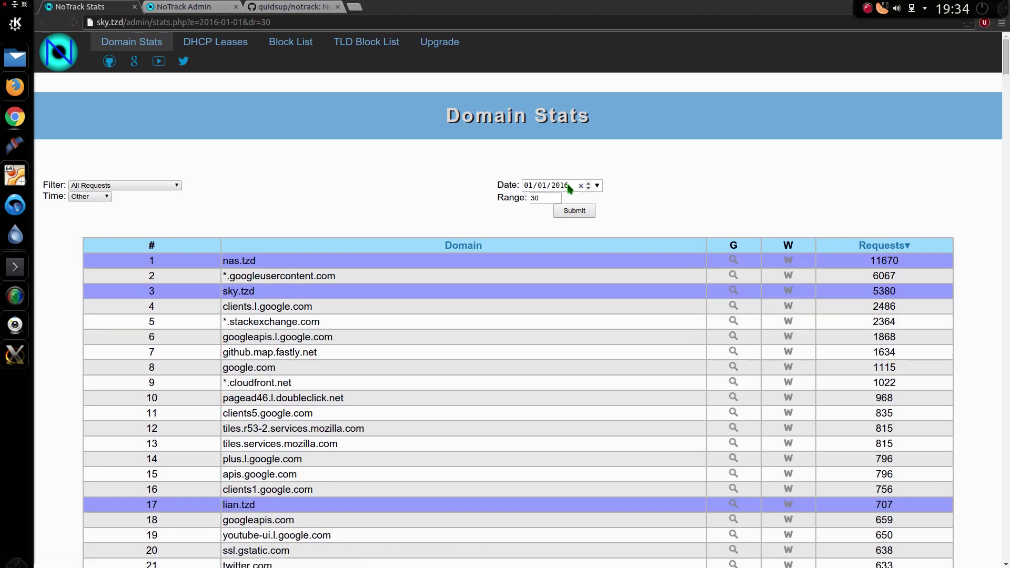
# Page through the 30-day stats to results page 3, starting at row 1000
pyautogui.click(15, 87)
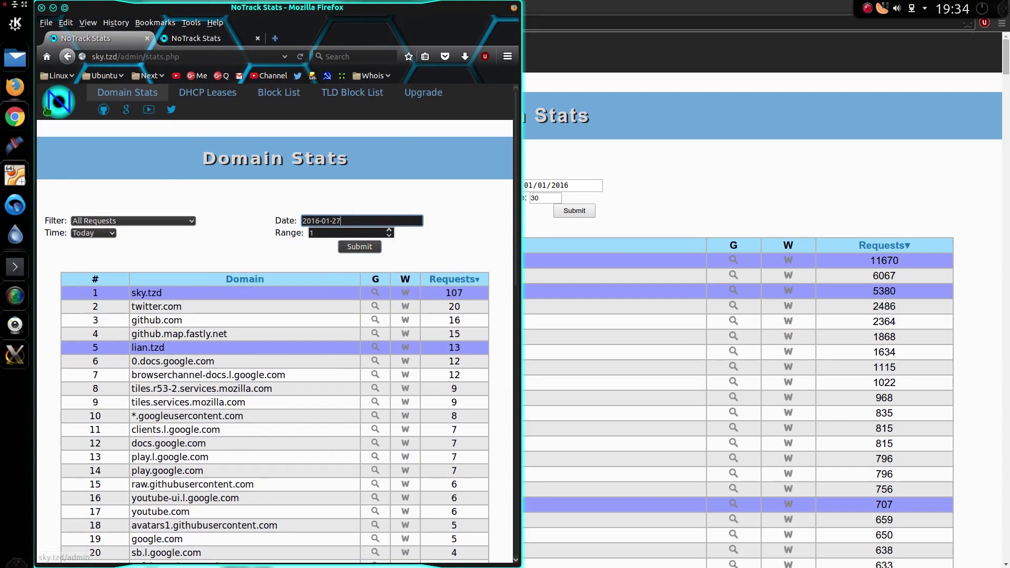
pyautogui.click(53, 7)
pyautogui.press('End')
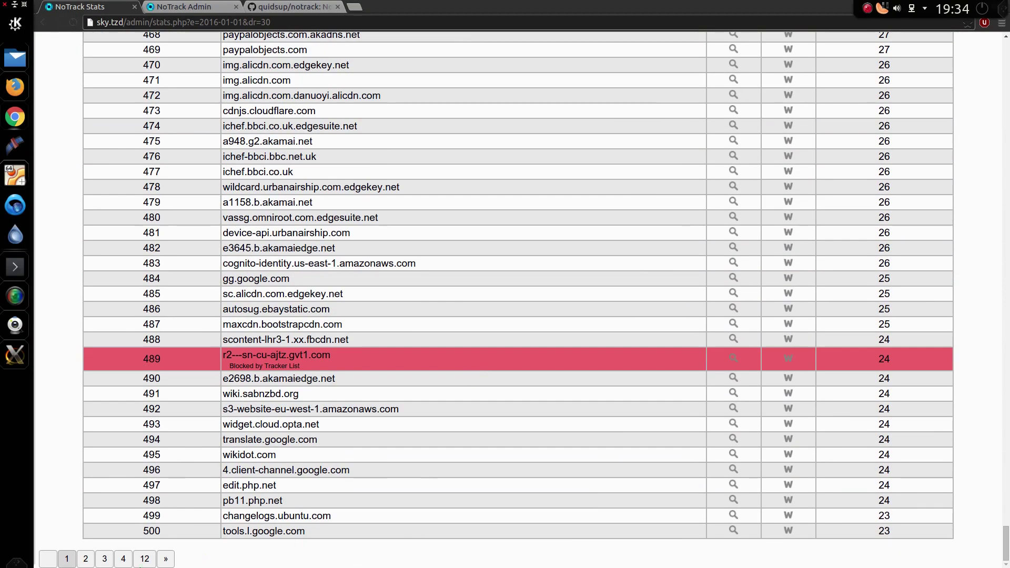
pyautogui.click(86, 558)
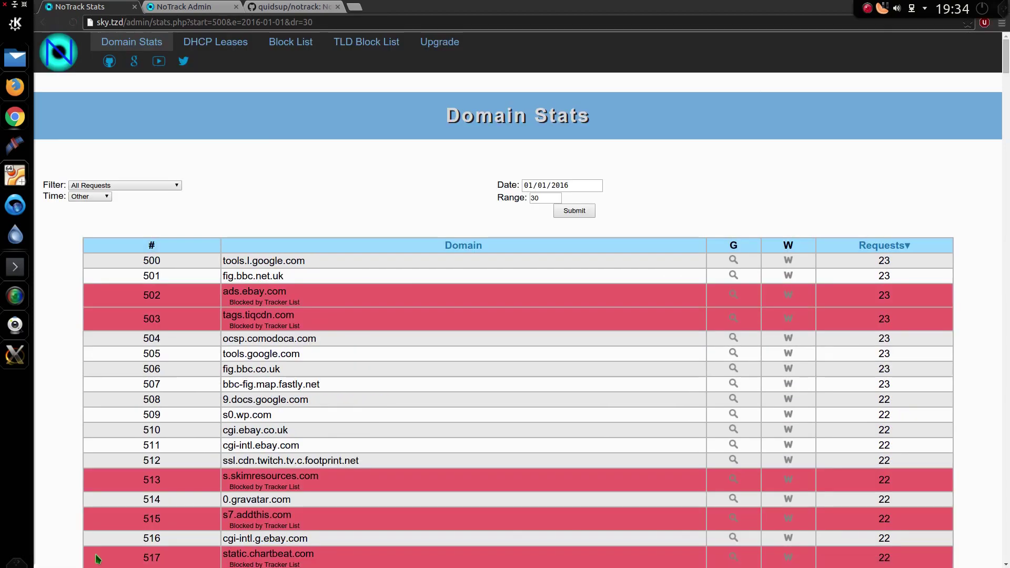
pyautogui.press('End')
pyautogui.click(103, 558)
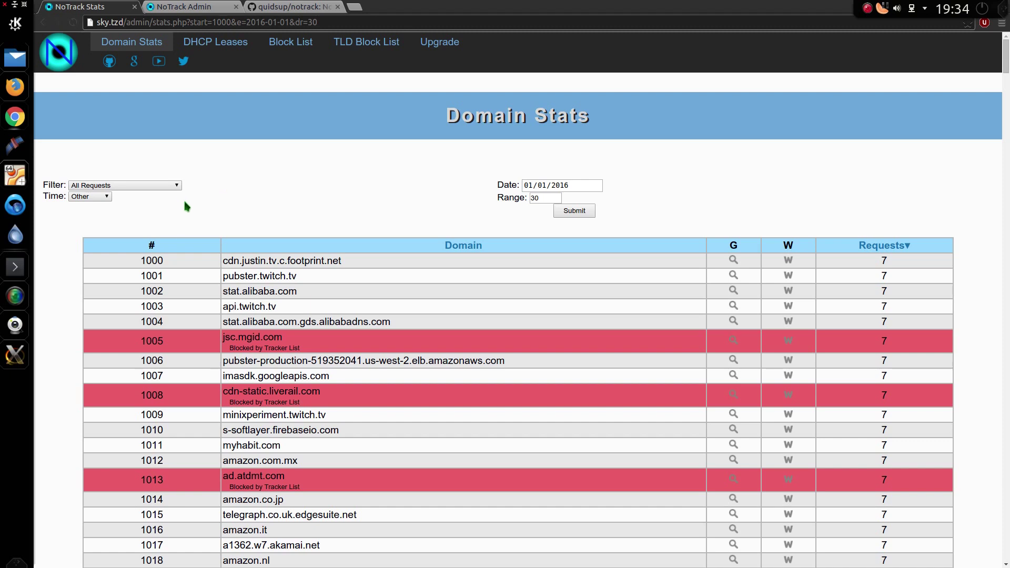
# Filter Domain Stats to show only blocked requests and scan the list
pyautogui.click(152, 186)
pyautogui.click(152, 213)
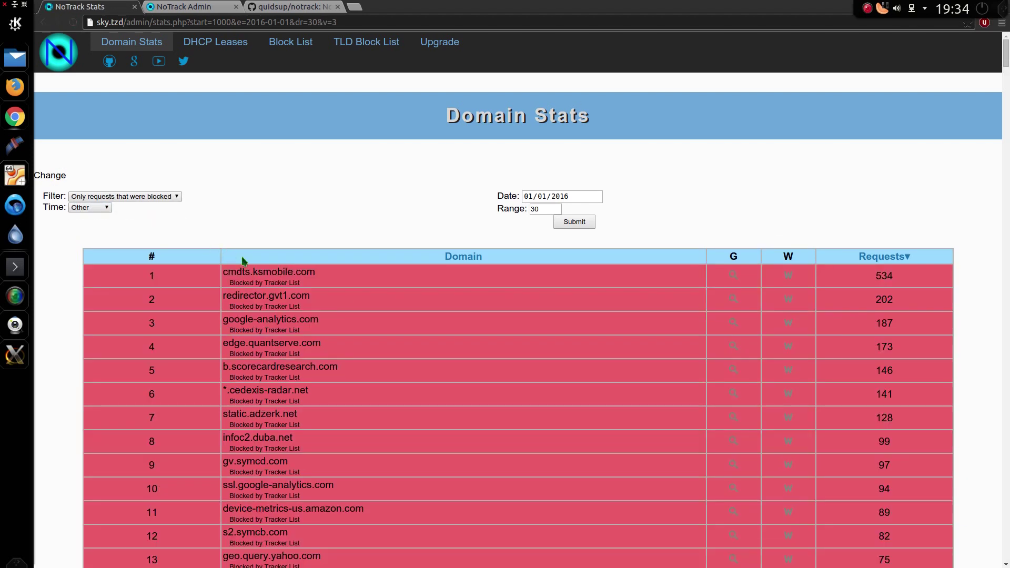
pyautogui.press('End')
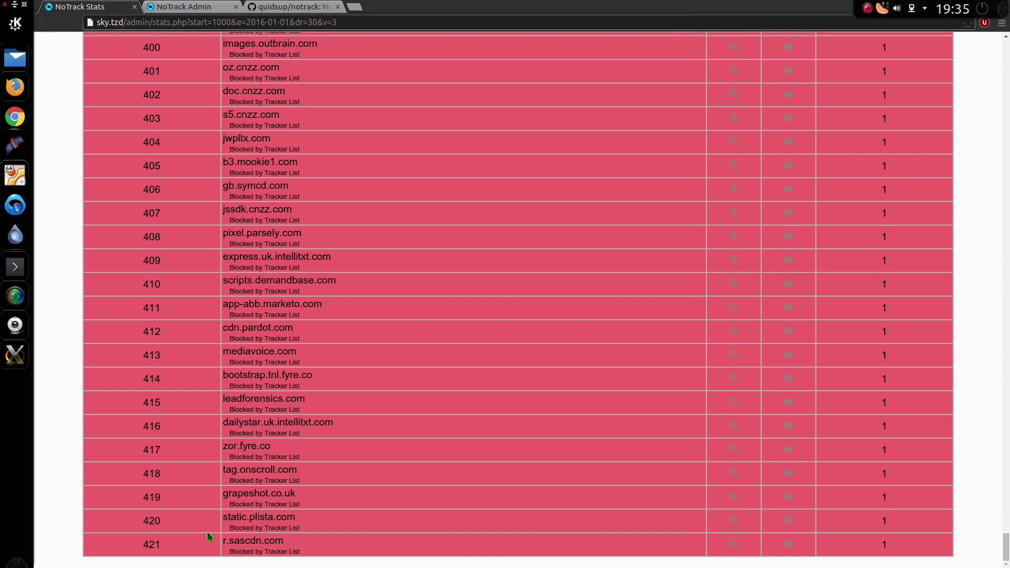
pyautogui.press('Home')
# Limit Domain Stats to the last 5 Minutes, then go to the Upgrade page
pyautogui.click(90, 208)
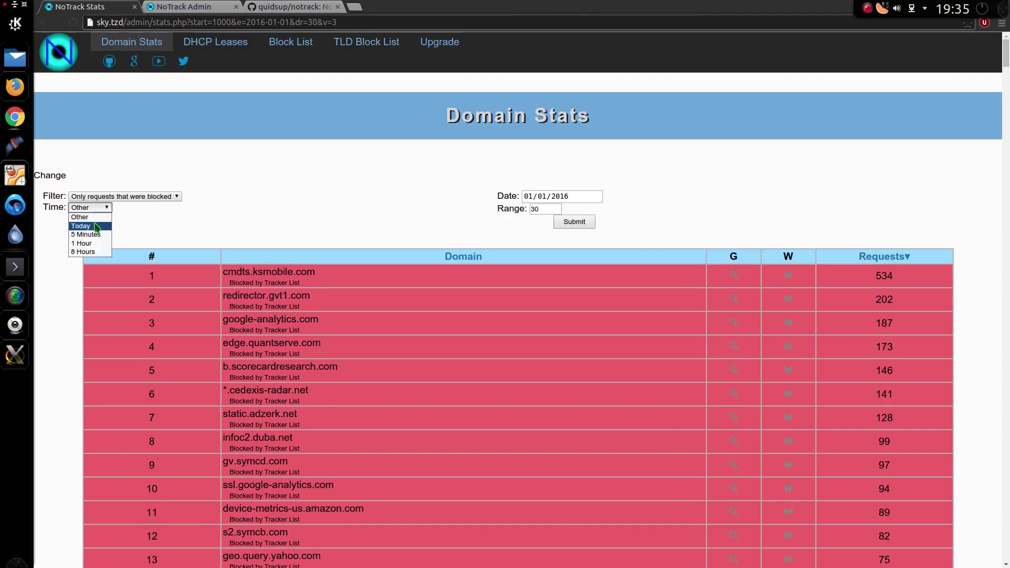
pyautogui.click(96, 236)
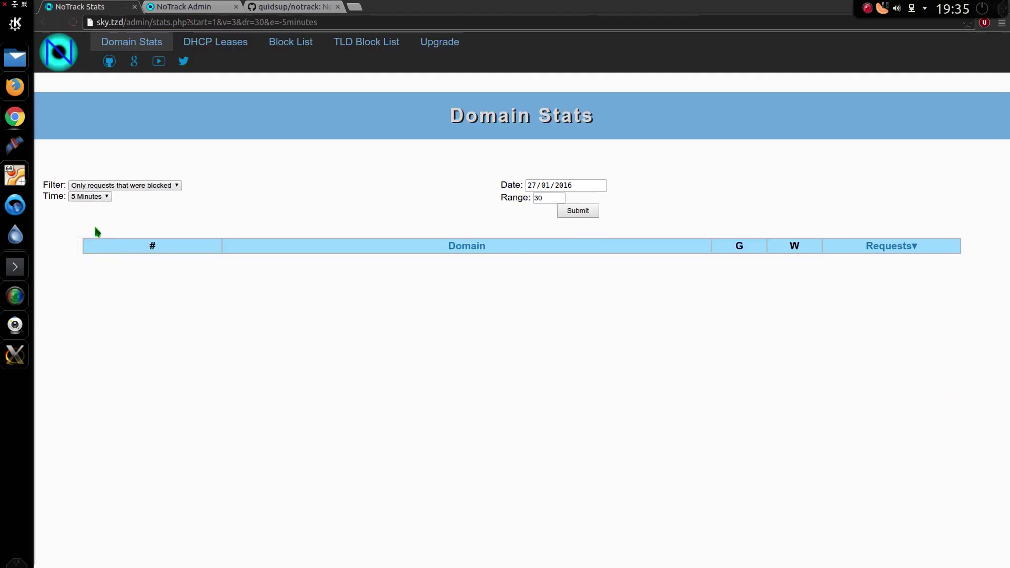
pyautogui.click(91, 198)
pyautogui.click(95, 216)
pyautogui.click(99, 198)
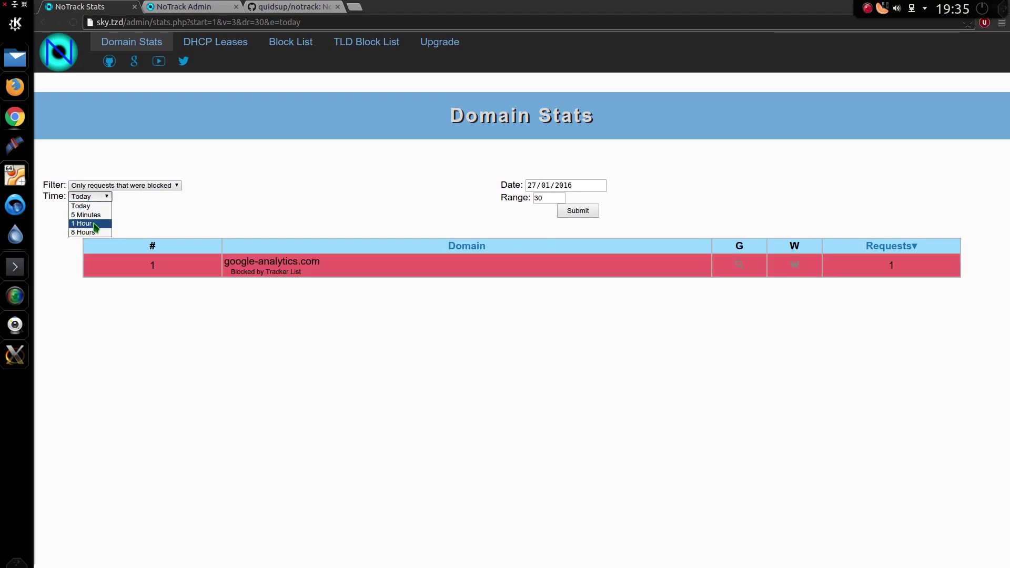
pyautogui.click(147, 193)
pyautogui.click(147, 186)
pyautogui.click(137, 205)
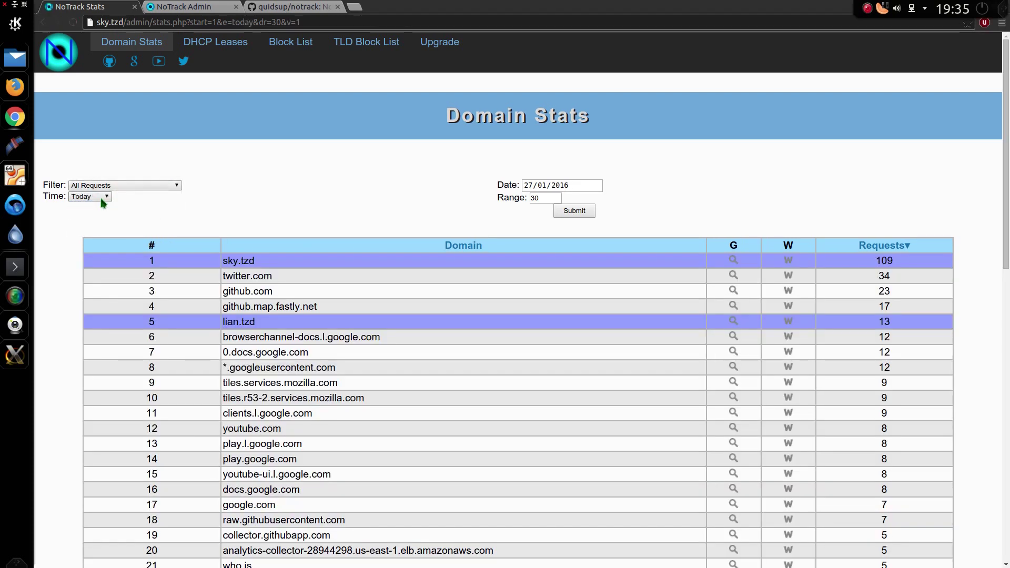
pyautogui.click(92, 197)
pyautogui.click(94, 215)
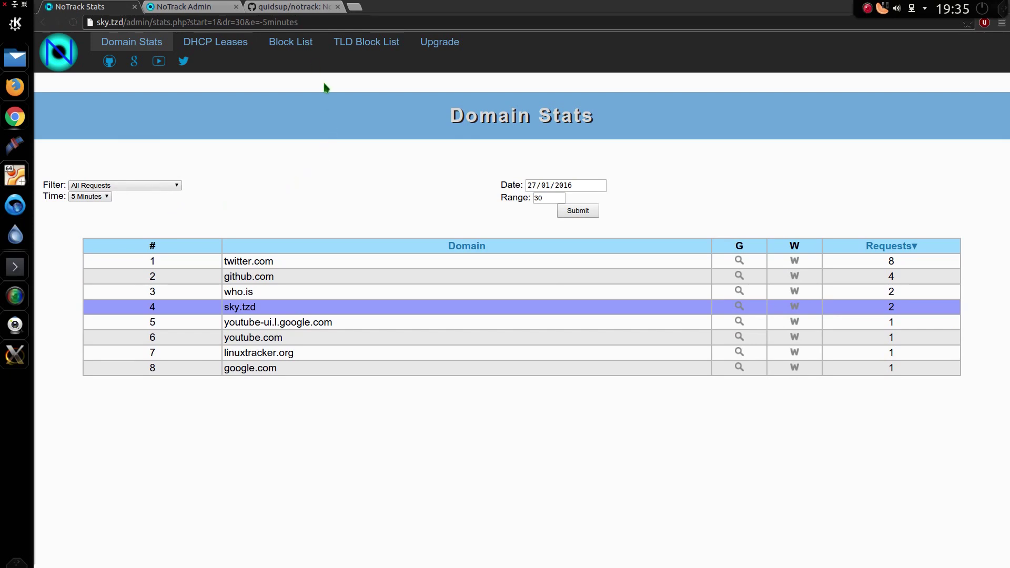
pyautogui.click(443, 53)
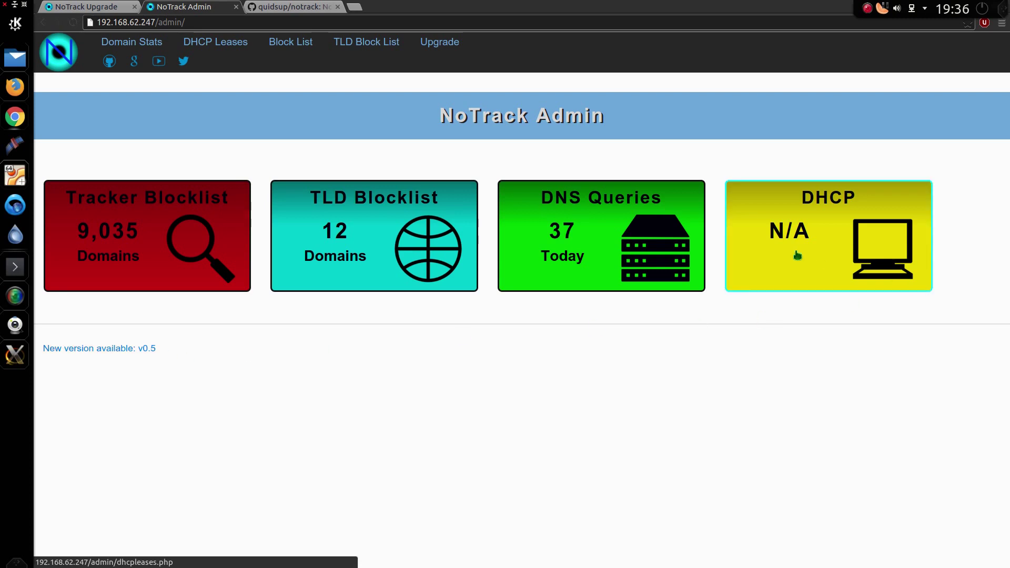
# Start the upgrade to v0.5 on the 192.168.62.247 server's Upgrade page
pyautogui.click(449, 49)
pyautogui.scroll(-1, 168, 524)
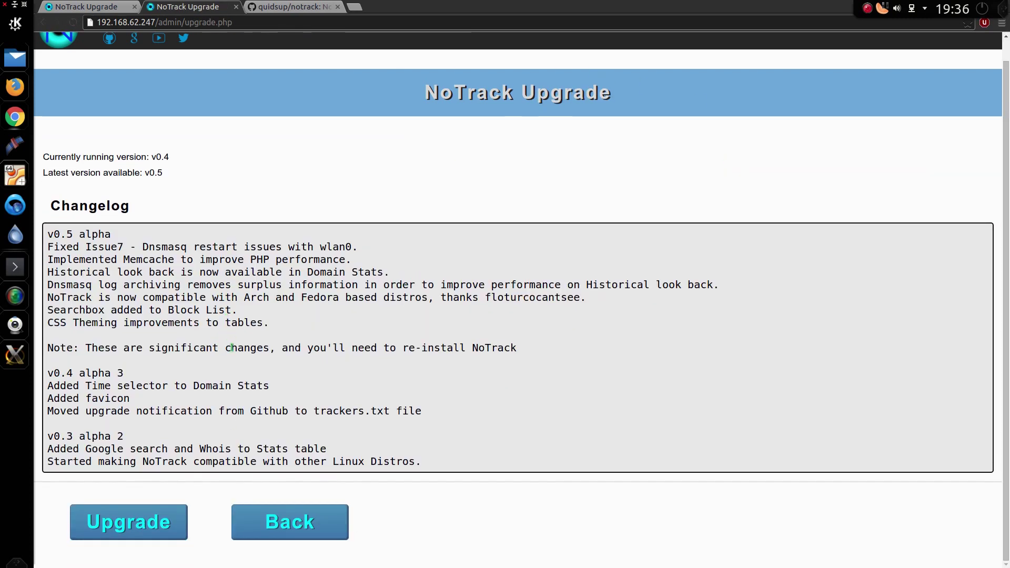
pyautogui.click(167, 523)
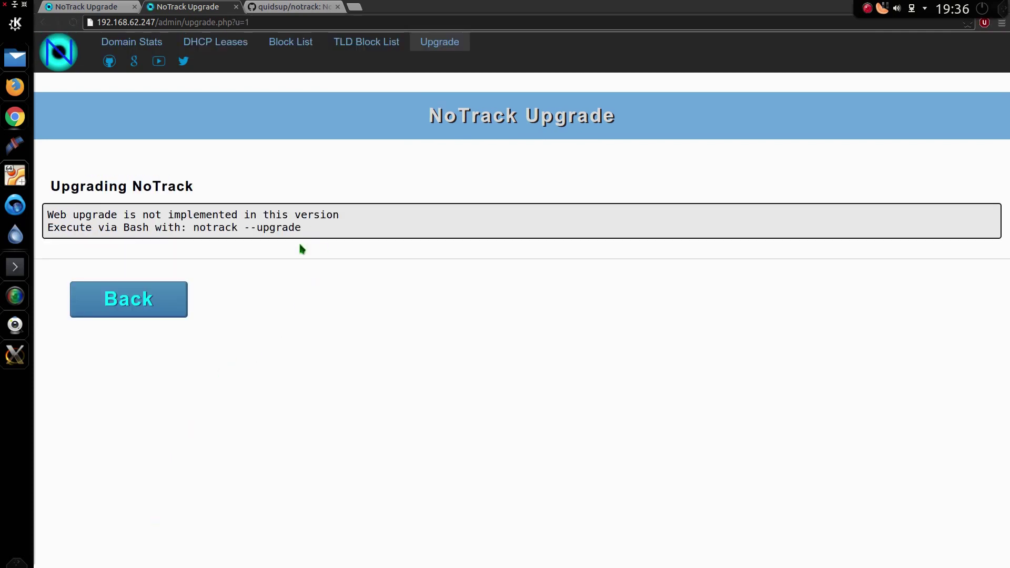
# Copy the suggested 'notrack --upgrade' command
pyautogui.moveTo(310, 227); pyautogui.dragTo(192, 228)
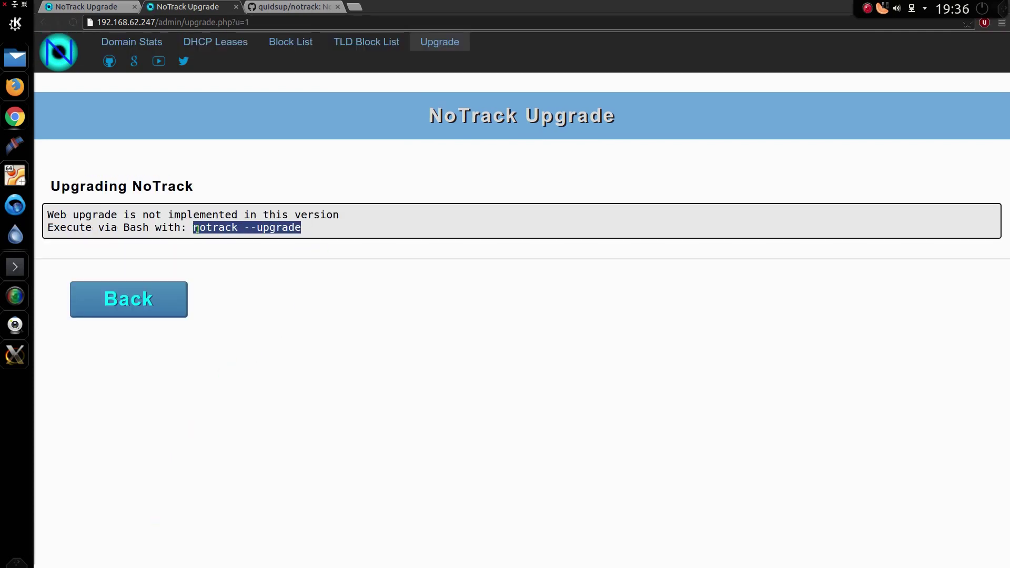
pyautogui.rightClick(203, 229)
pyautogui.click(243, 241)
# Run the pasted 'notrack --upgrade' in Konsole, supply the sudo password, and return to the browser
pyautogui.click(15, 267)
pyautogui.hotkey('ctrl', 'shift', 'v')
pyautogui.press('Return')
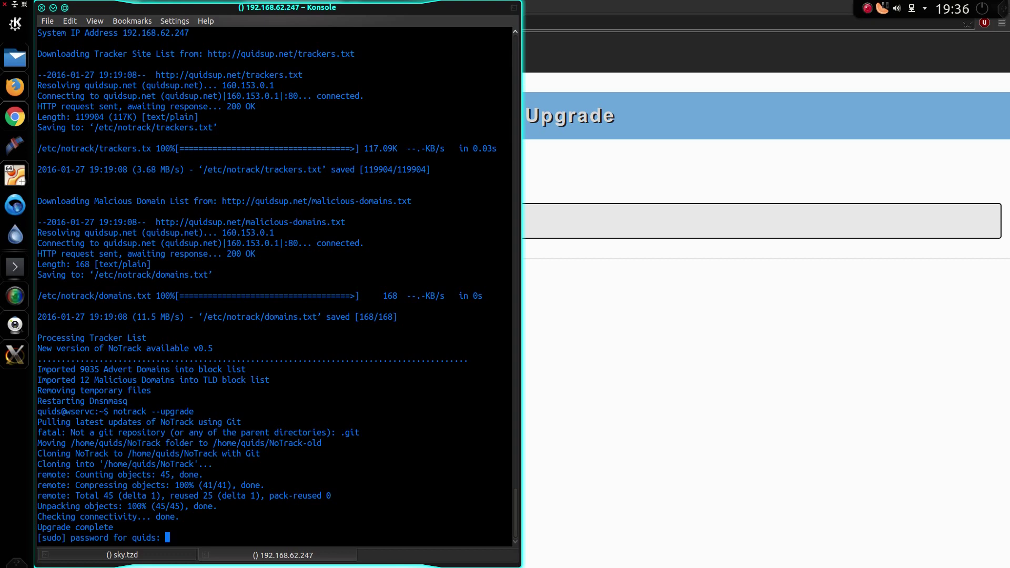
pyautogui.press('Return')
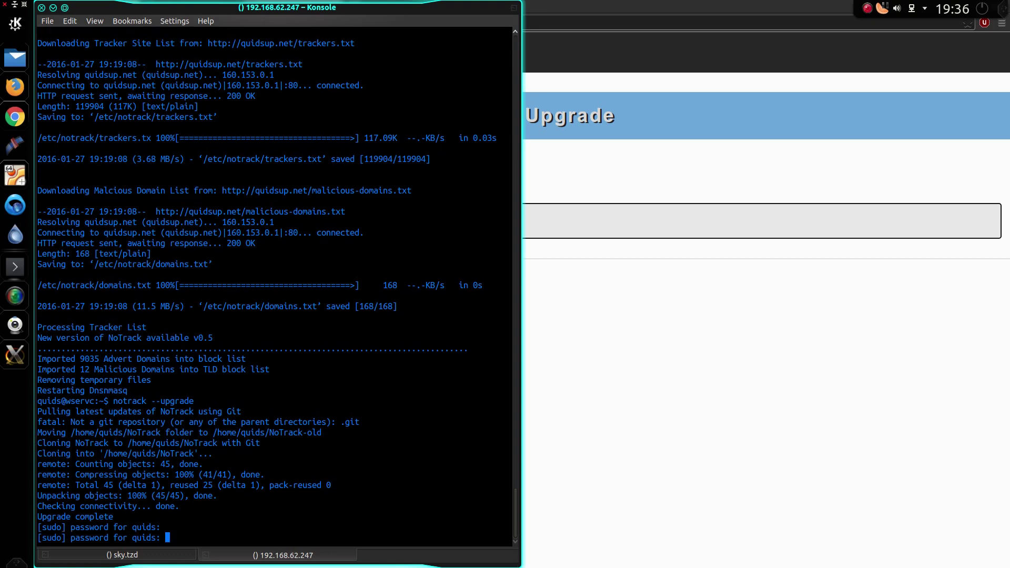
pyautogui.hotkey('alt', 'Tab')
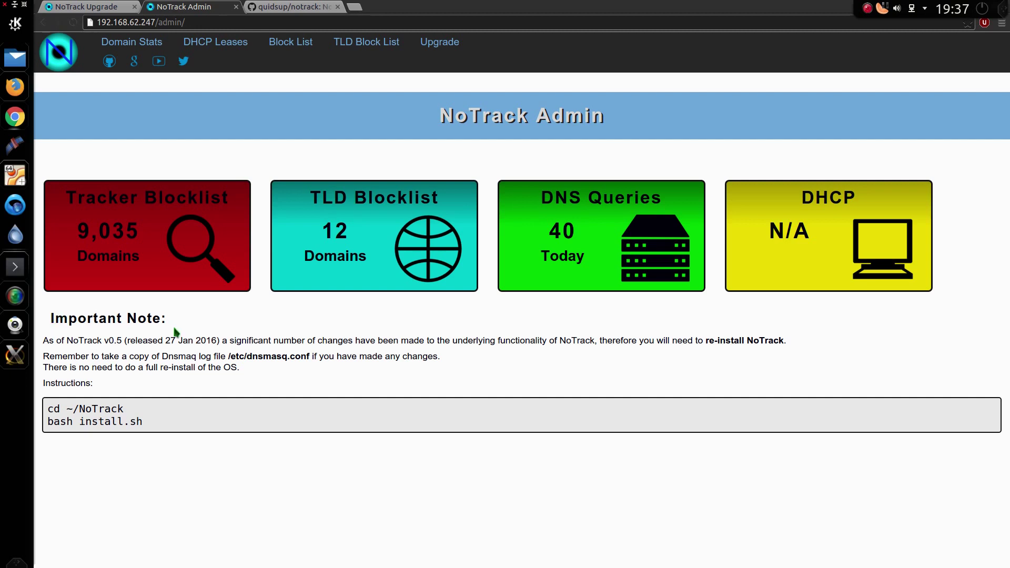
pyautogui.moveTo(73, 341); pyautogui.dragTo(598, 340)
pyautogui.moveTo(704, 341); pyautogui.dragTo(795, 345)
pyautogui.click(148, 433)
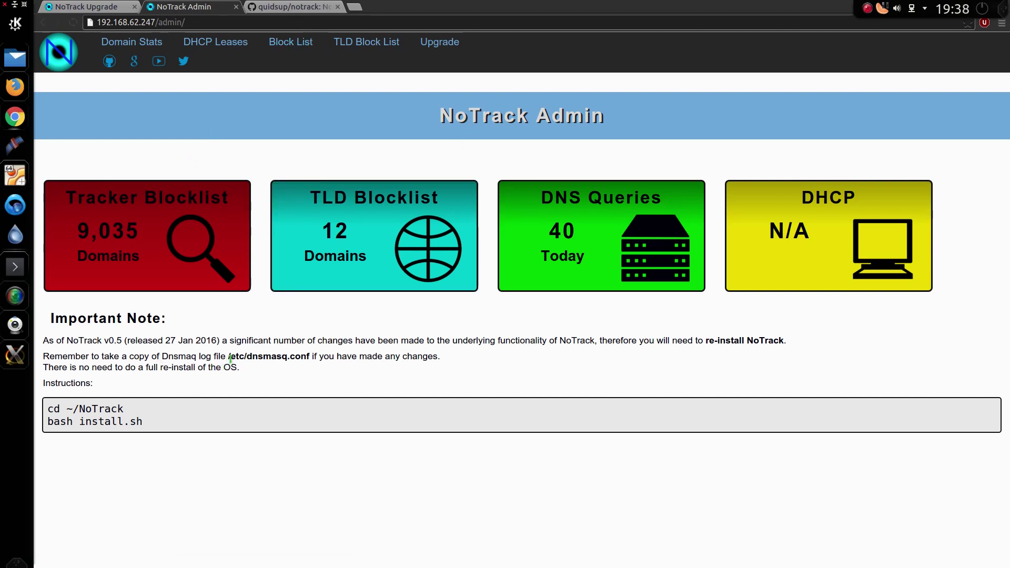
pyautogui.moveTo(231, 359); pyautogui.dragTo(310, 354)
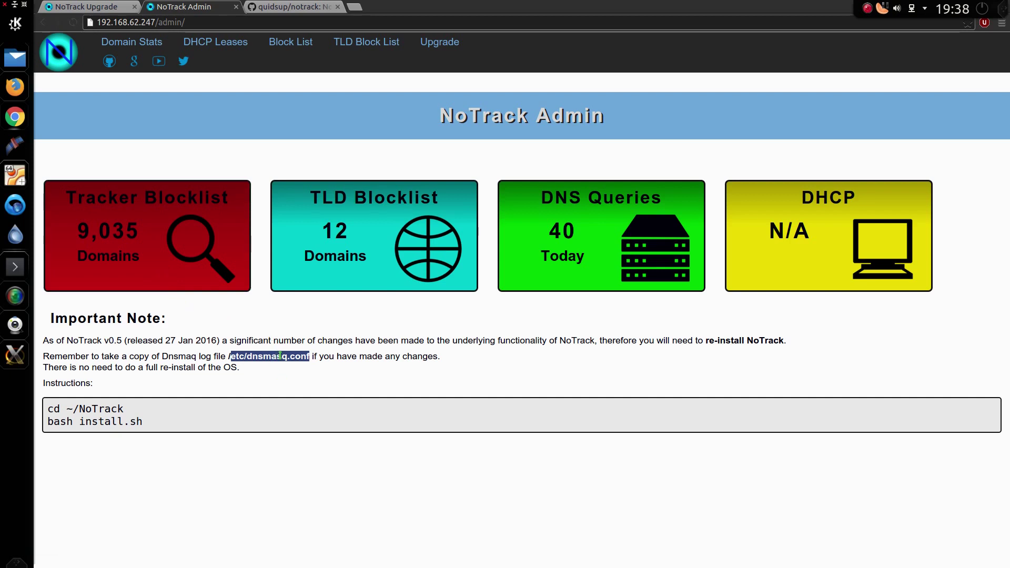
# In Konsole, run 'cd ~/NoTrack' and launch 'bash install.sh'
pyautogui.click(277, 372)
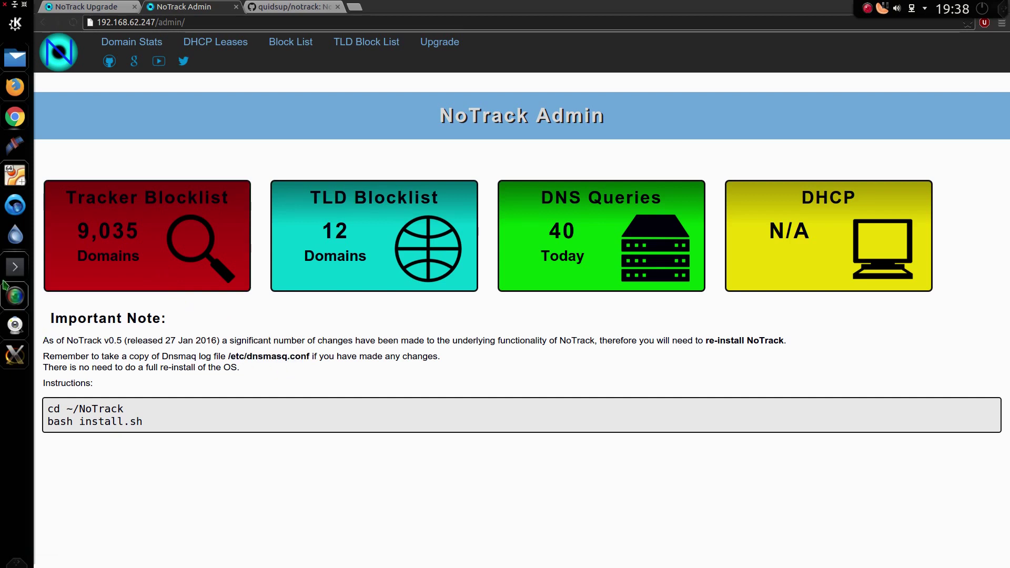
pyautogui.tripleClick(92, 409)
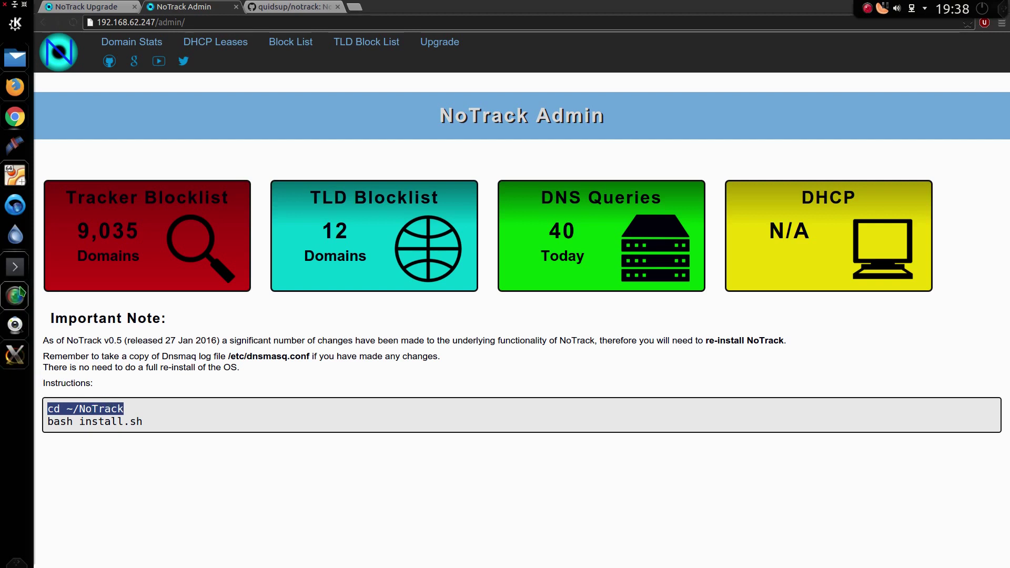
pyautogui.click(14, 267)
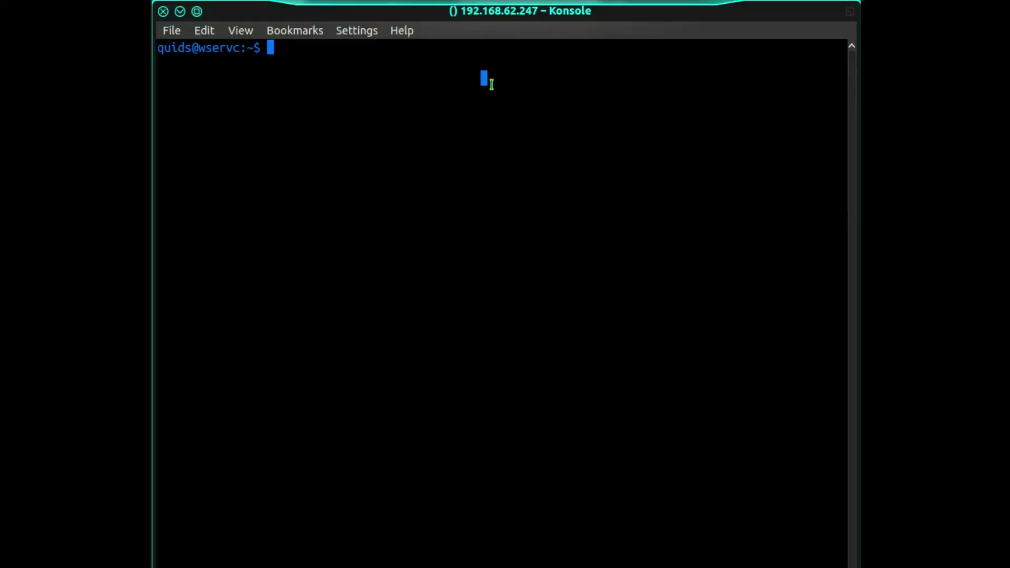
pyautogui.write('cd ~/NoTrack')
pyautogui.press('Return')
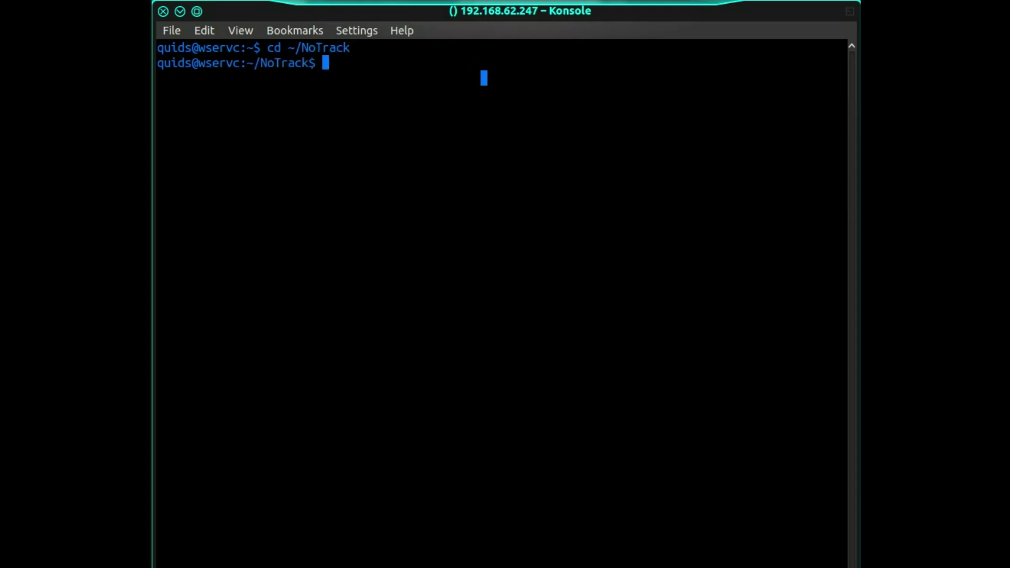
pyautogui.write('bash install.sh')
pyautogui.press('Return')
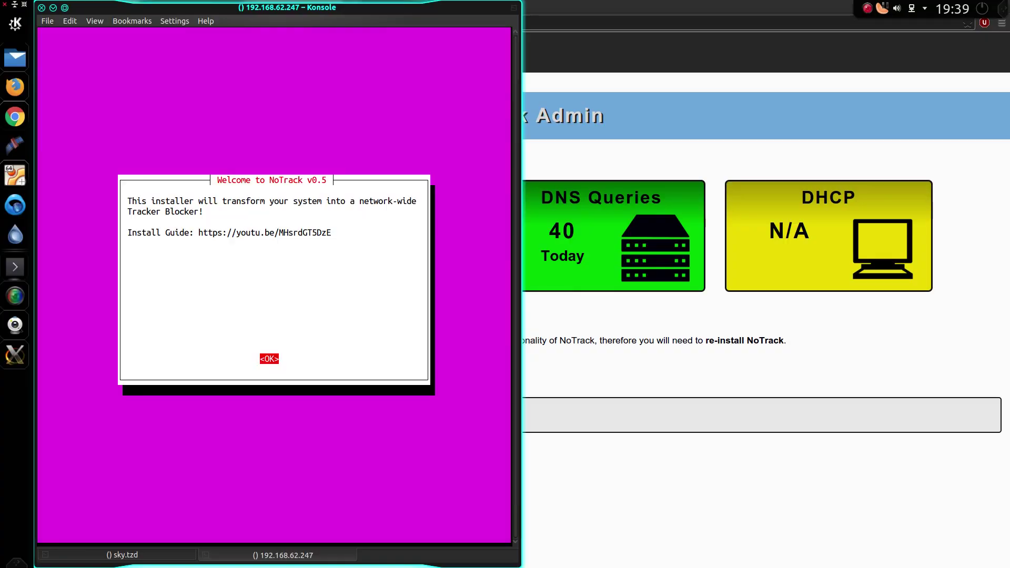
# Step through the installer choosing IPv4 and FreeDNS until installation completes
pyautogui.press('Return')
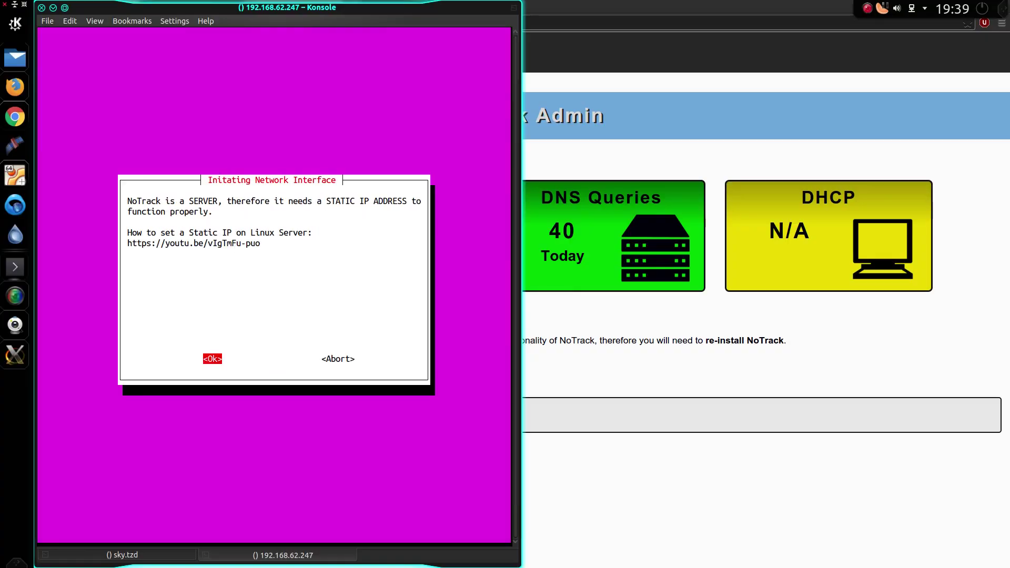
pyautogui.press('Return')
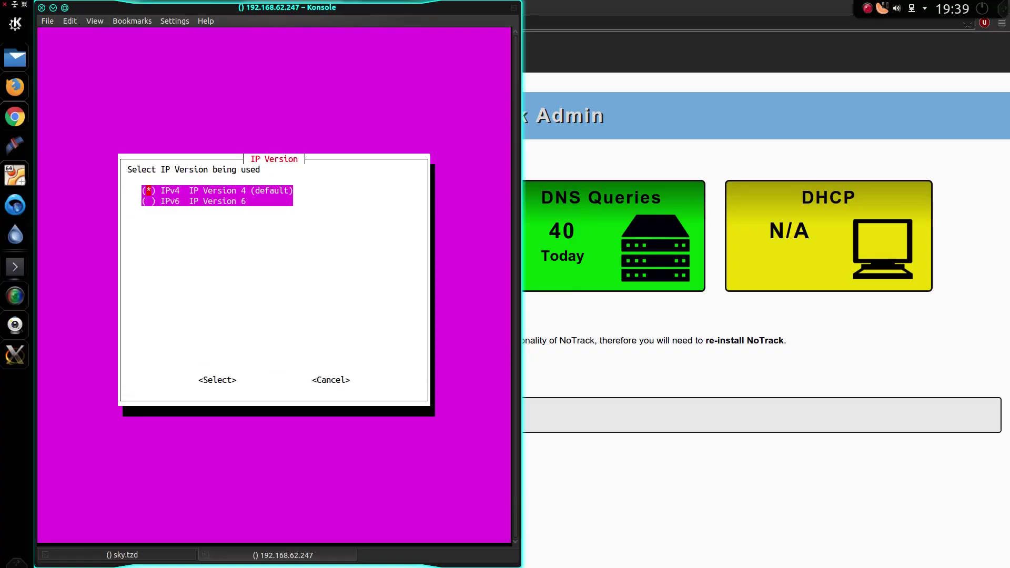
pyautogui.press('Return')
pyautogui.press('Down')
pyautogui.press('Down')
pyautogui.press('Down')
pyautogui.press('Down')
pyautogui.press('Down')
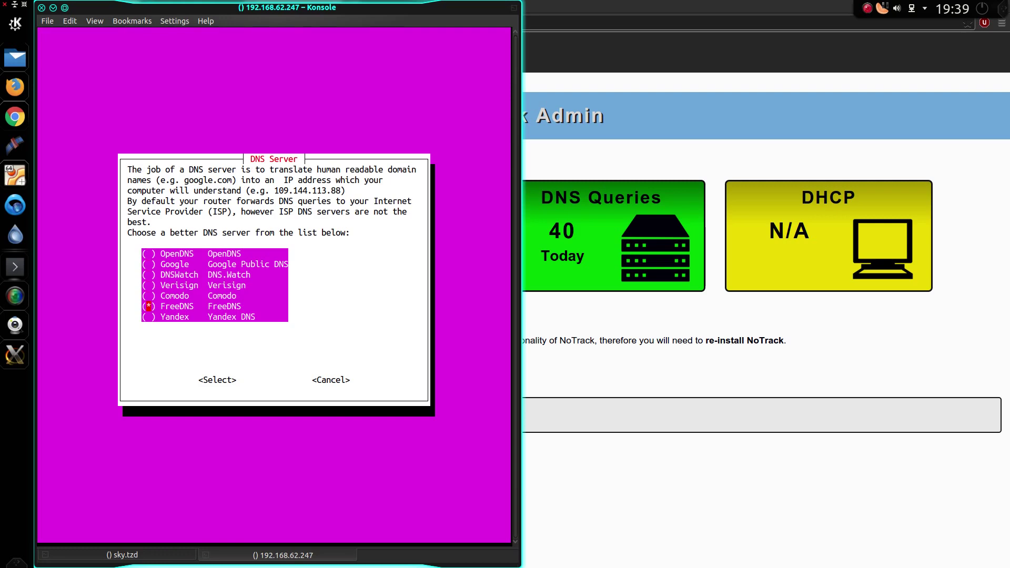
pyautogui.press('Return')
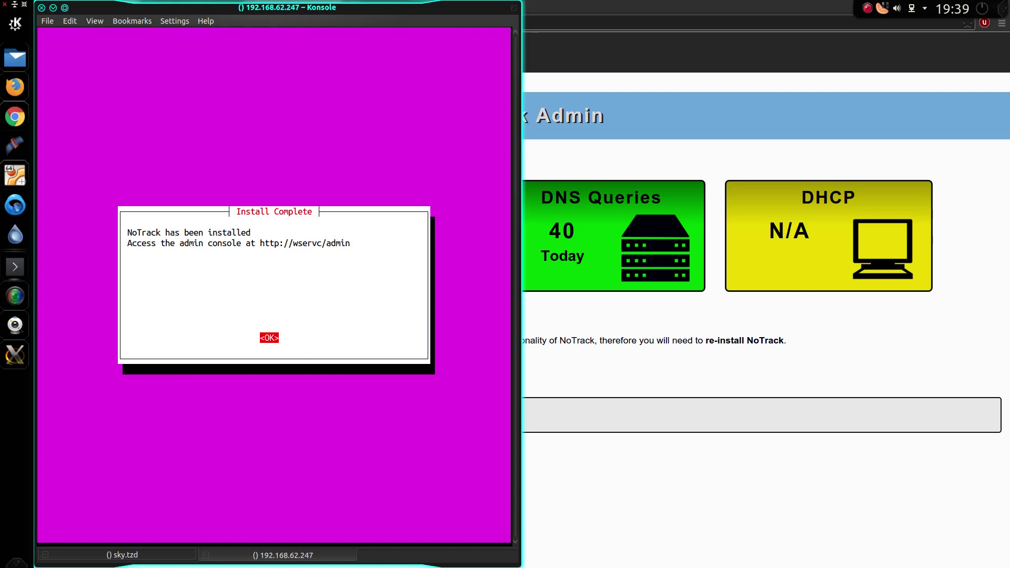
pyautogui.press('Return')
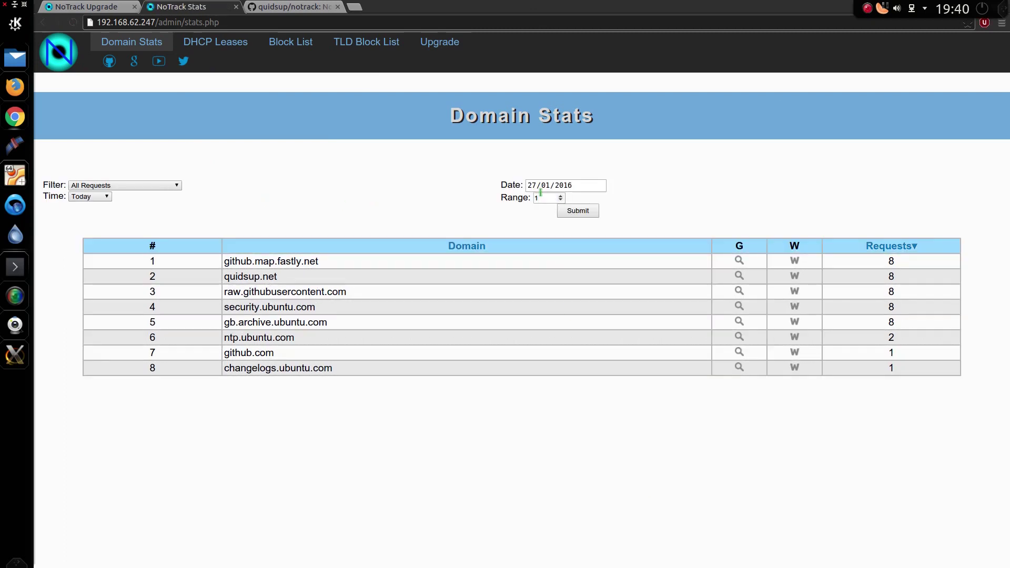
# Clear Konsole and run dns-log-archive with no input file
pyautogui.click(16, 269)
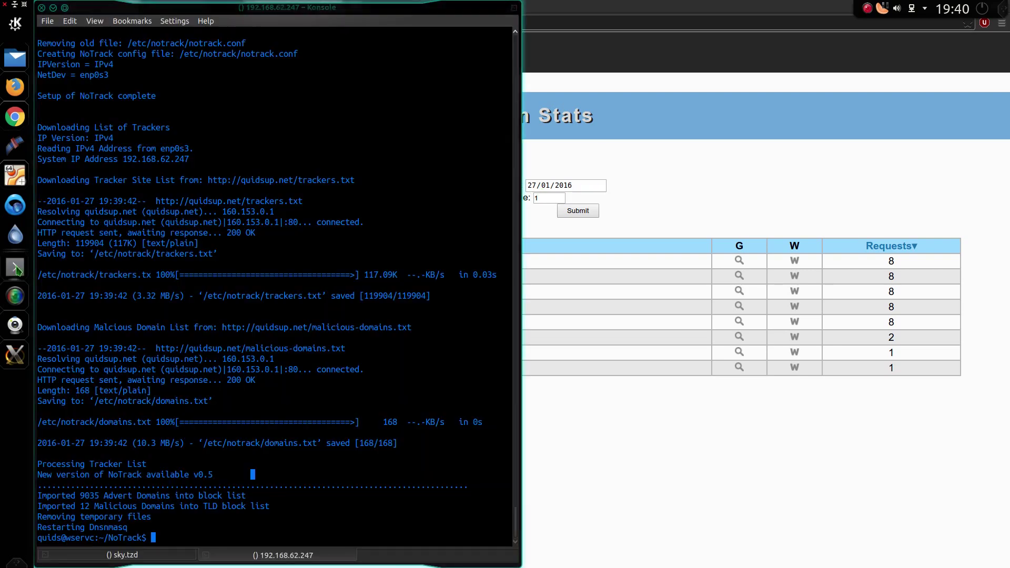
pyautogui.hotkey('ctrl', 'l')
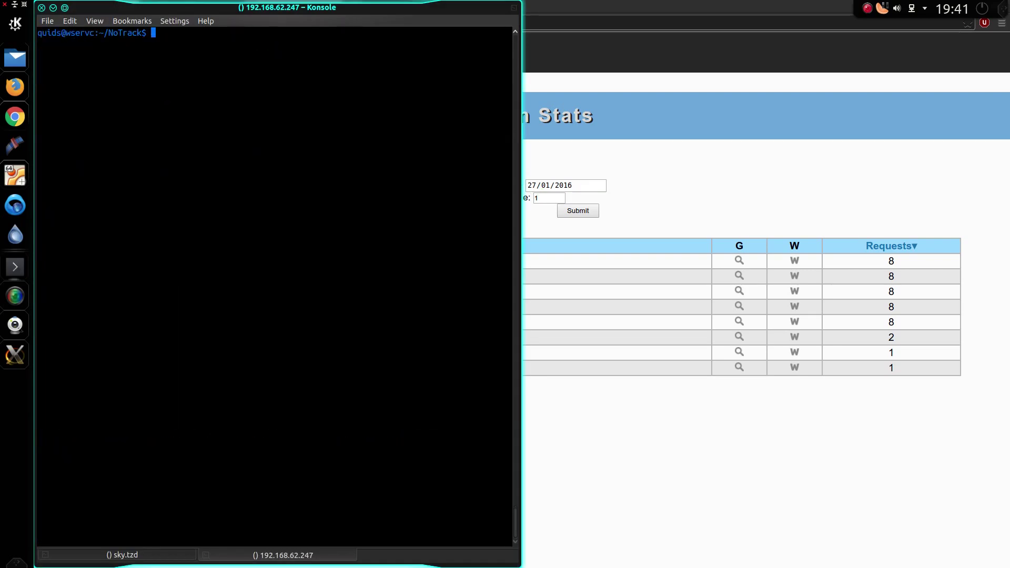
pyautogui.write('dns')
pyautogui.write('-')
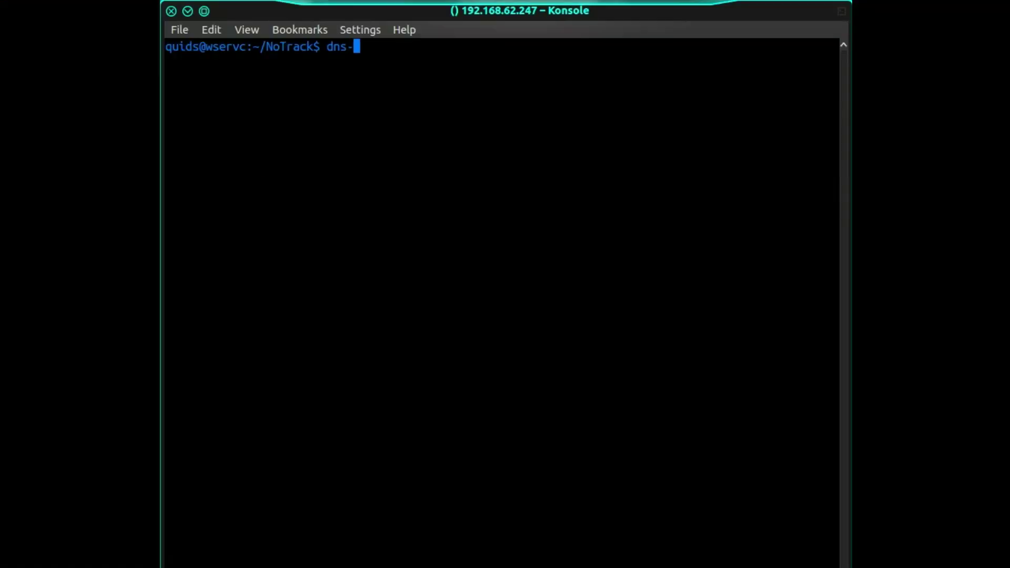
pyautogui.press('Tab')
pyautogui.press('Return')
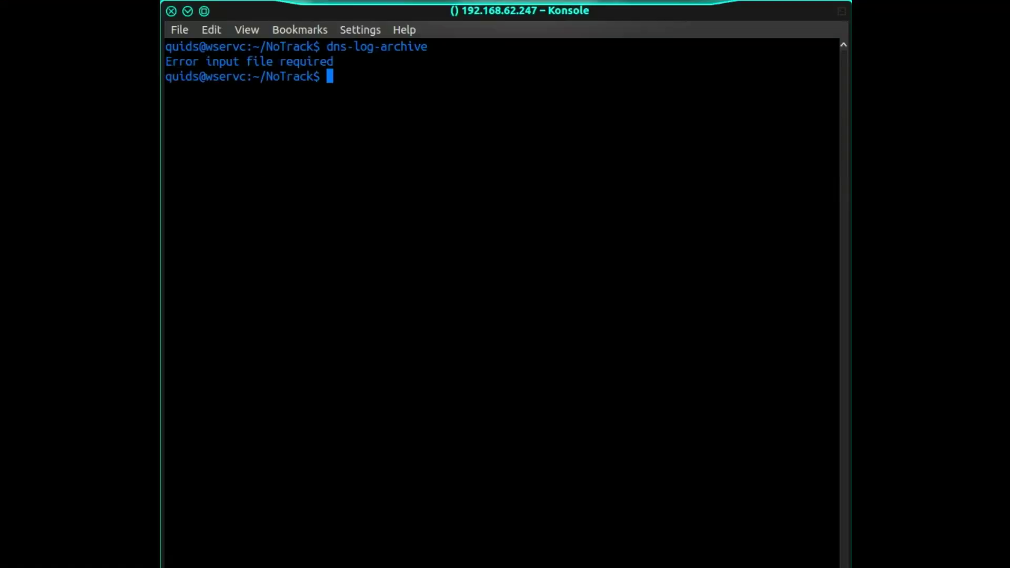
# Move into /var/log/notrack and list its contents
pyautogui.write('cd /var/log/n')
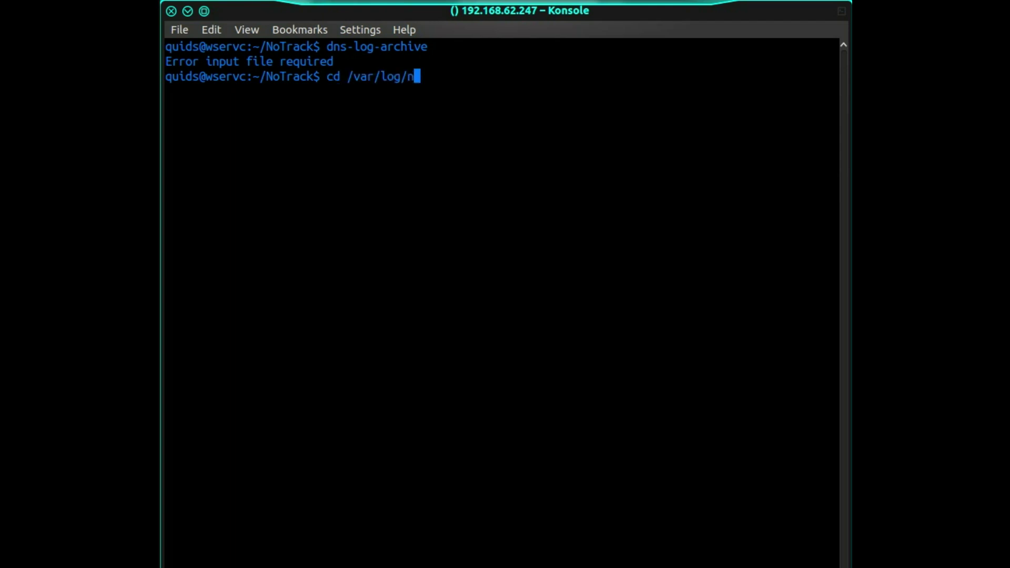
pyautogui.press('Tab')
pyautogui.press('Return')
pyautogui.write('ls')
pyautogui.press('Return')
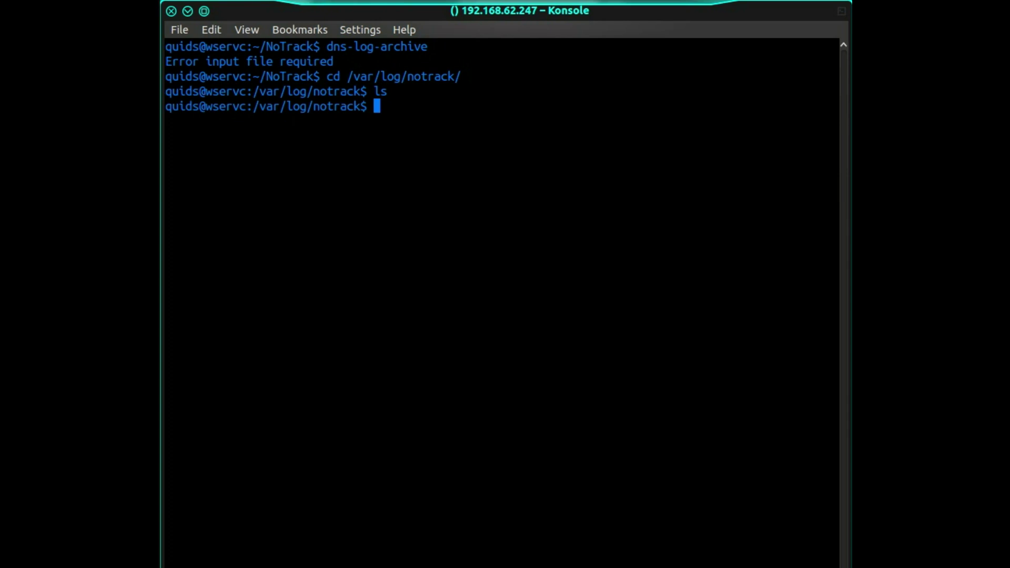
# Type the command 'sudo dns-log-archive file.log -k'
pyautogui.write('sudo dns-')
pyautogui.press('Tab')
pyautogui.write('file.log -k')
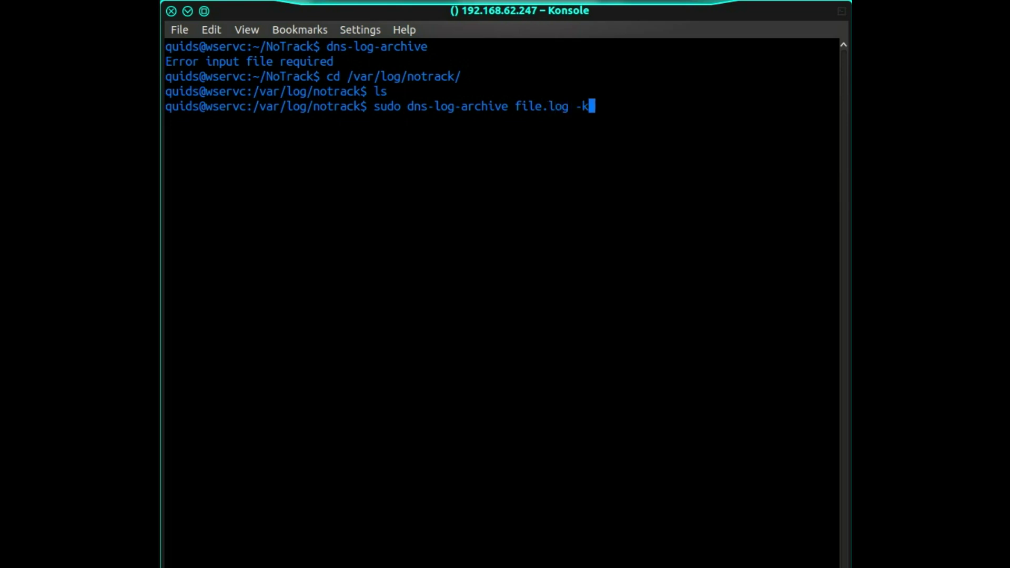